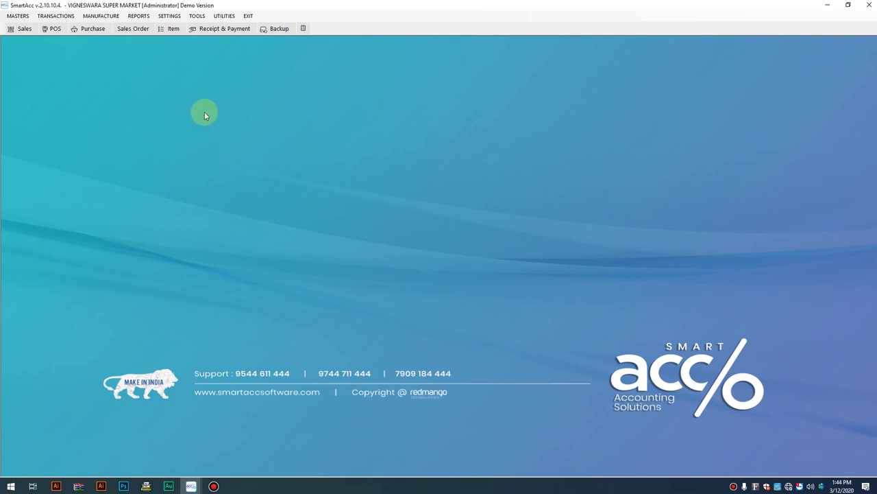
Open the Service Entry form and move its window towards the upper-left area of the workspace.
{"action": "left_click", "coordinate": [72, 16]}
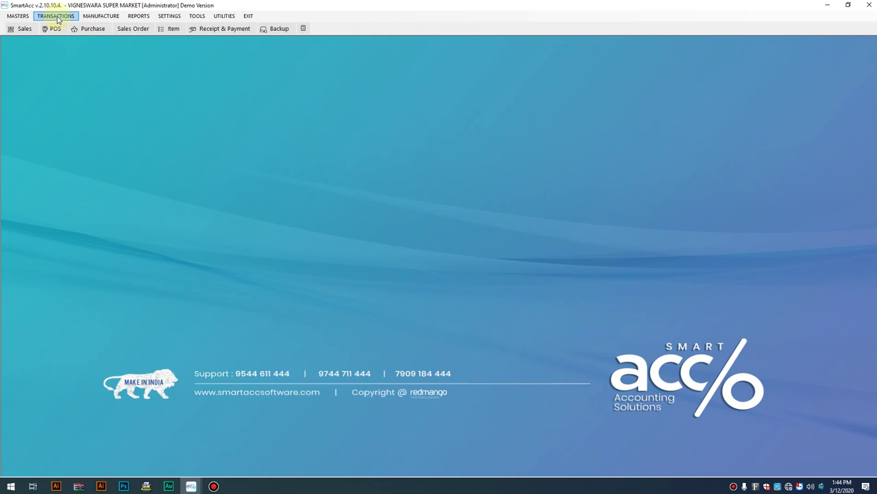
{"action": "left_click", "coordinate": [62, 16]}
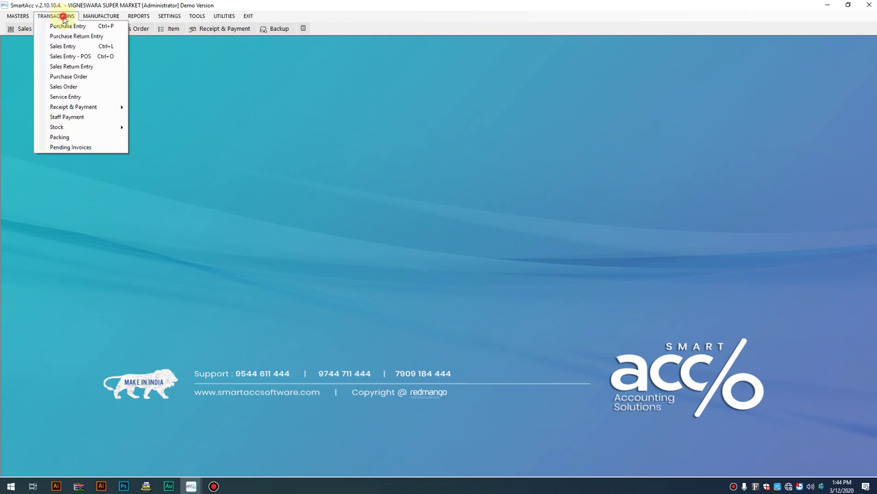
{"action": "left_click", "coordinate": [62, 16]}
{"action": "left_click", "coordinate": [62, 16]}
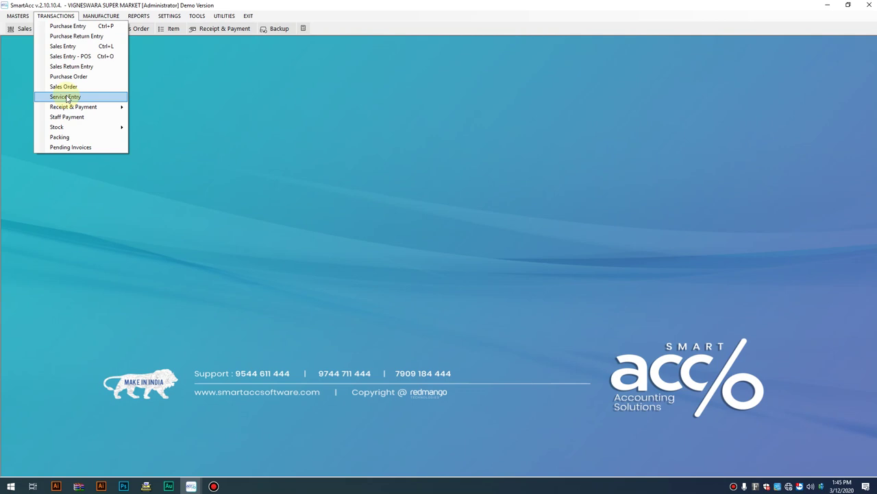
{"action": "left_click", "coordinate": [66, 97]}
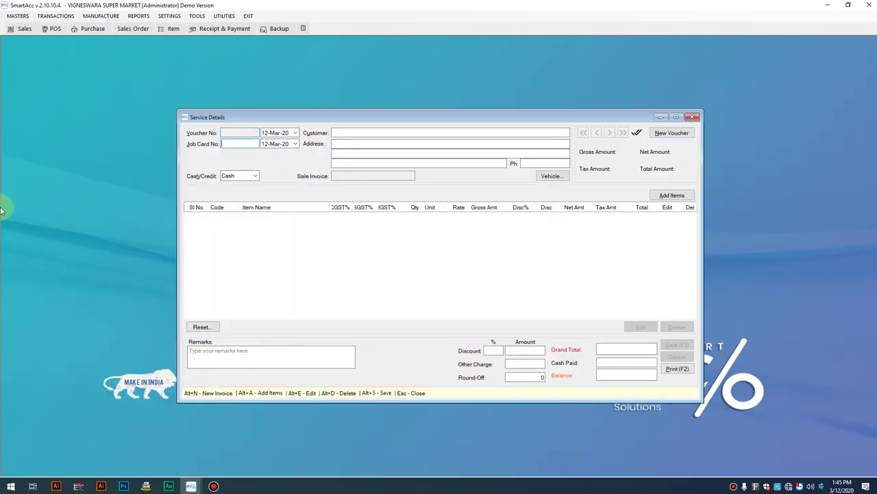
{"action": "left_click_drag", "start_coordinate": [393, 123], "coordinate": [301, 98]}
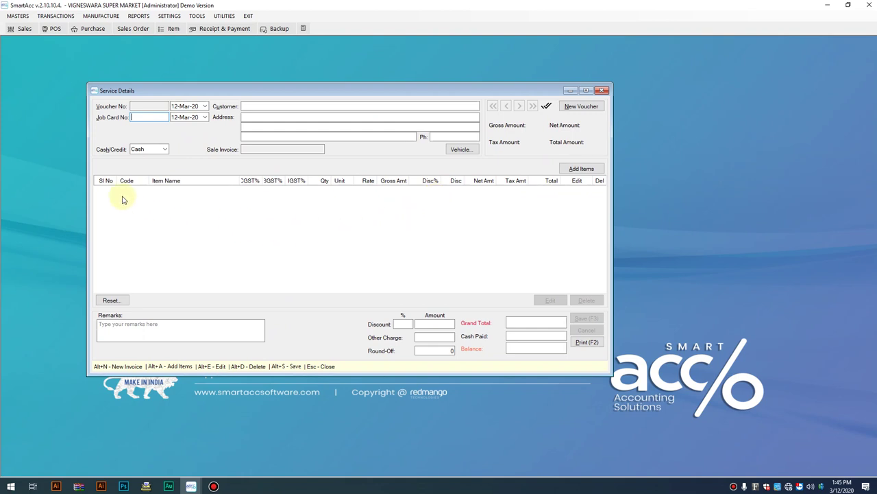
{"action": "left_click", "coordinate": [260, 106]}
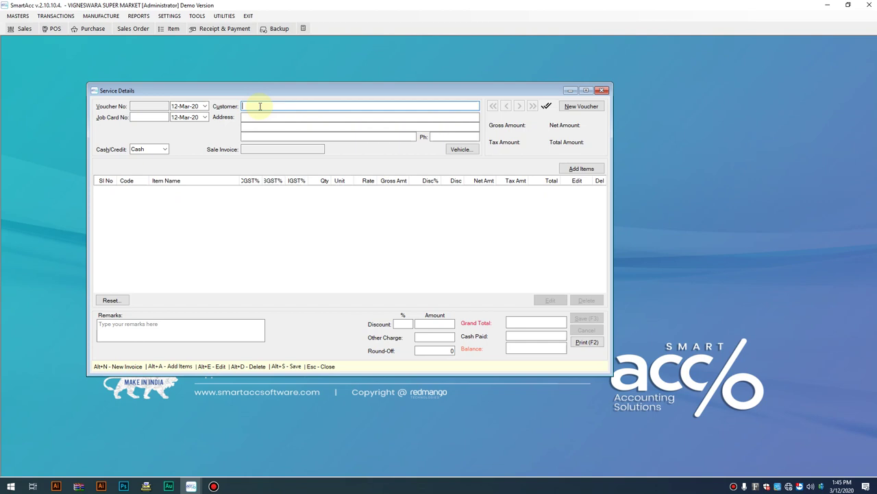
{"action": "key", "text": "Return"}
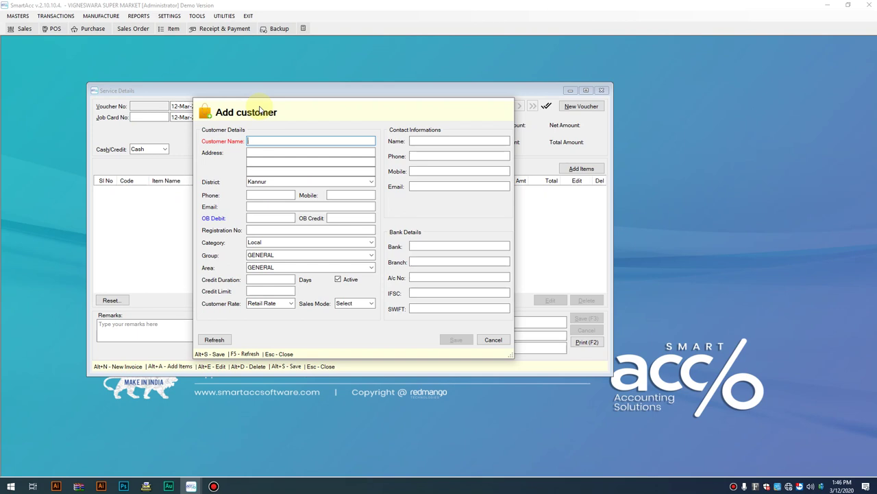
{"action": "key", "text": "Return"}
{"action": "key", "text": "Return"}
{"action": "left_click", "coordinate": [259, 203]}
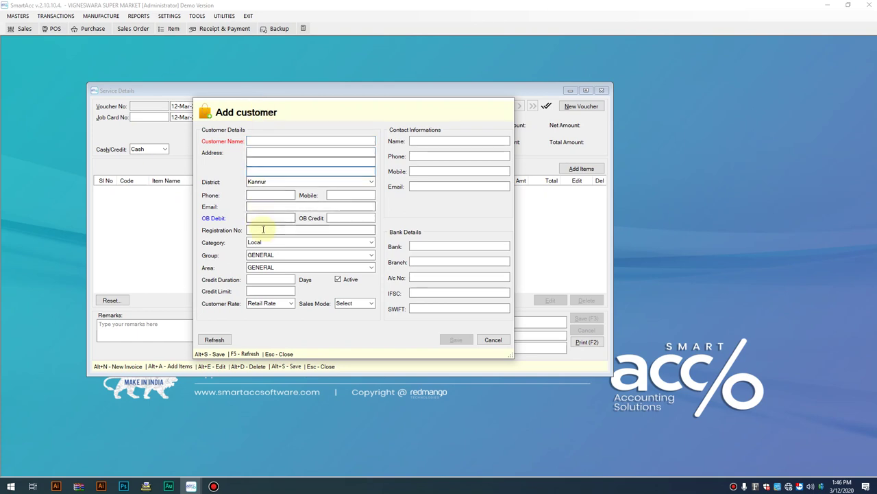
{"action": "left_click", "coordinate": [260, 229]}
{"action": "left_click", "coordinate": [279, 242]}
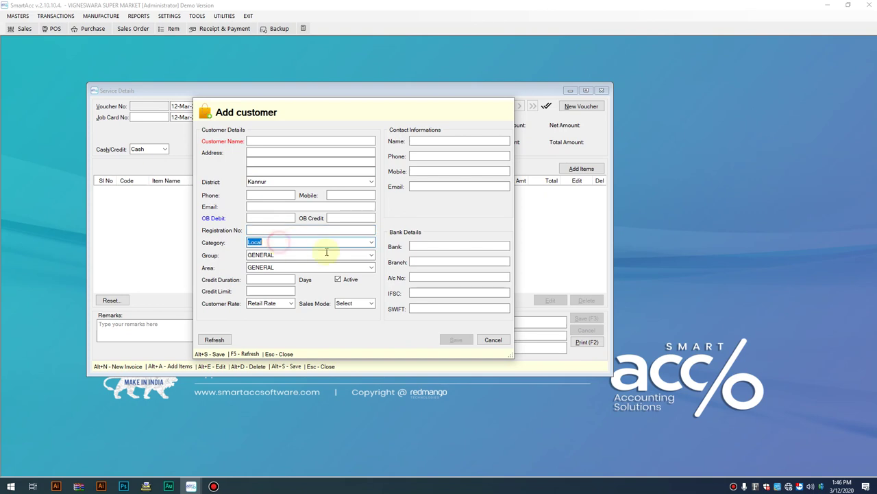
{"action": "left_click", "coordinate": [371, 243]}
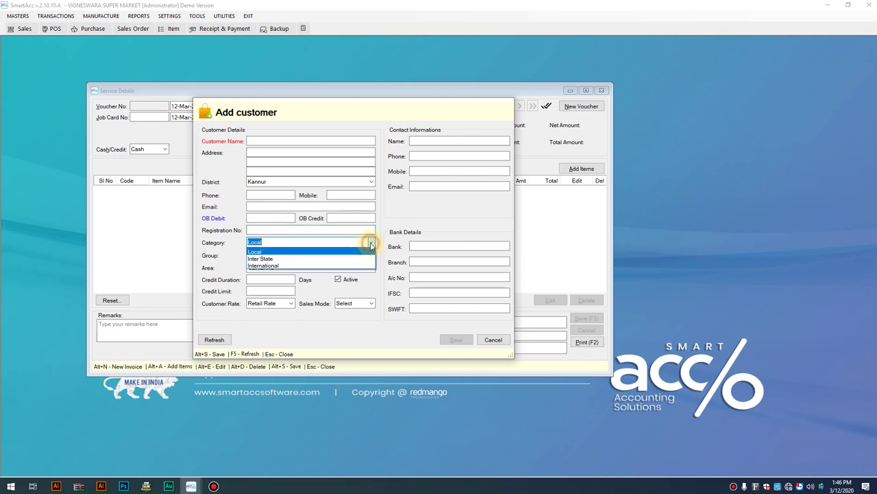
{"action": "left_click", "coordinate": [328, 260]}
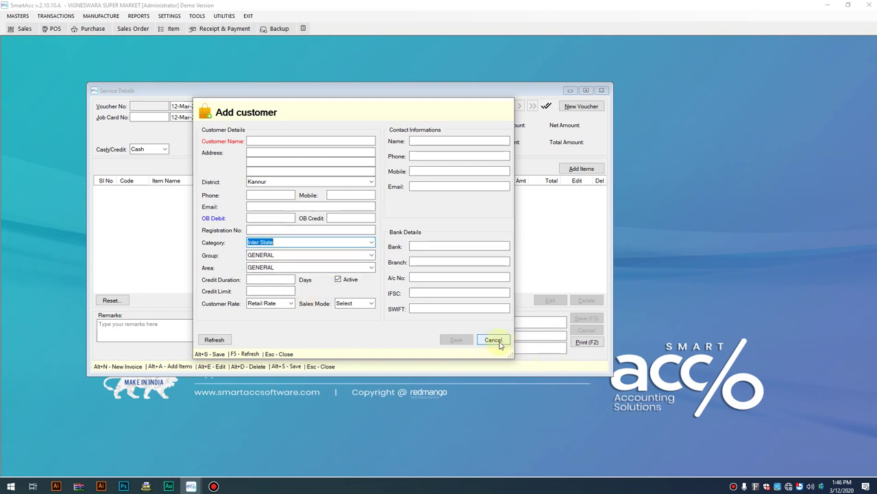
{"action": "left_click", "coordinate": [493, 340]}
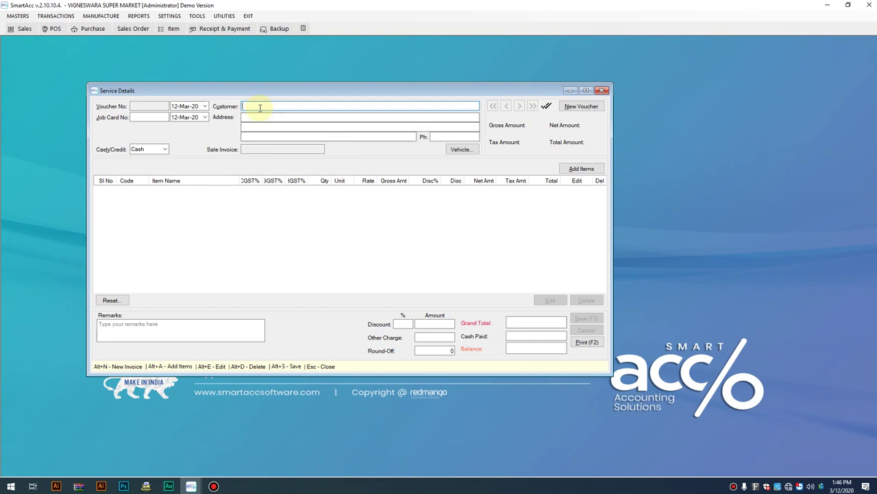
Enter the customer's name on the service voucher and leave the address lines empty.
{"action": "type", "text": "mrudu"}
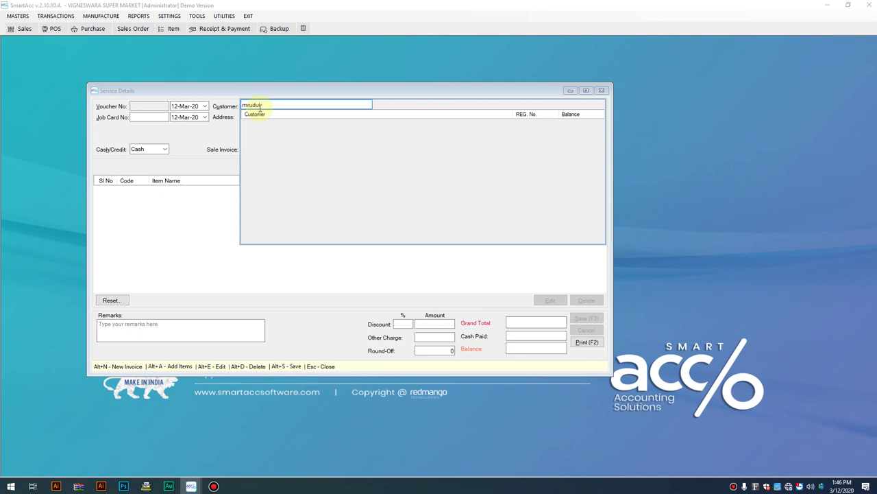
{"action": "key", "text": "Return"}
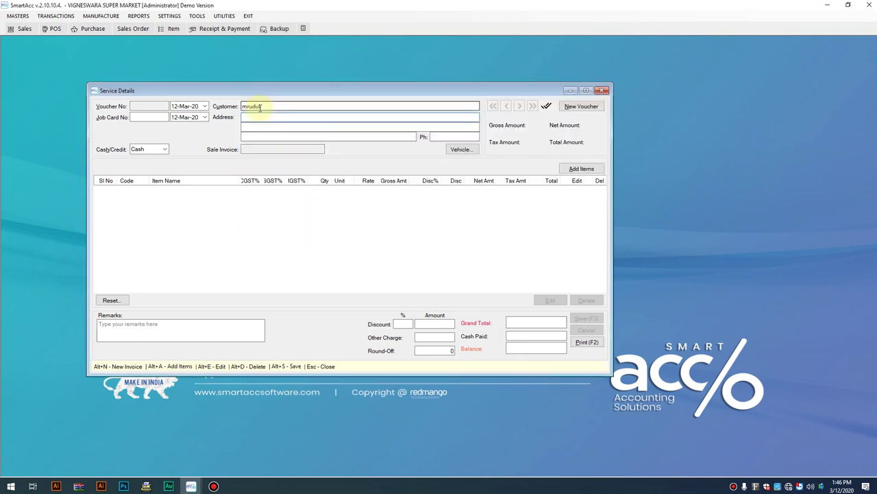
{"action": "key", "text": "Return"}
{"action": "key", "text": "Return"}
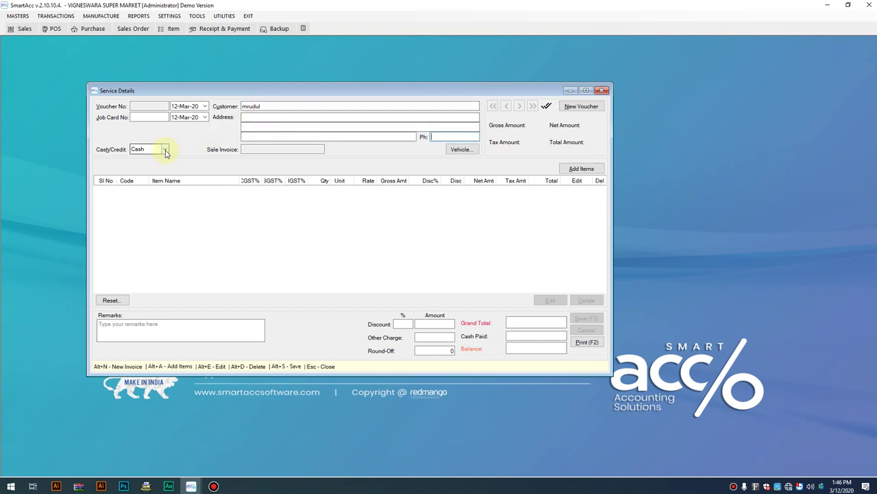
Create and save a new item named PRINTING CHARGE with a retail rate of 1000 while adding items to the service voucher.
{"action": "left_click", "coordinate": [582, 169]}
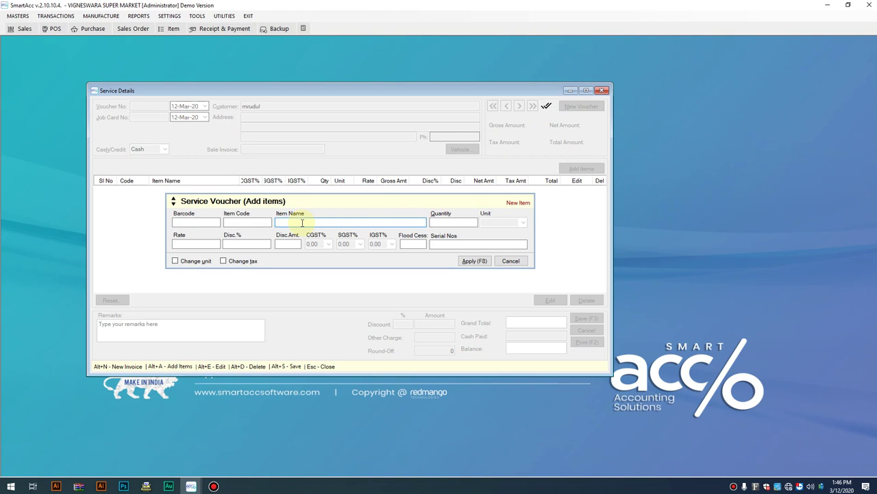
{"action": "double_click", "coordinate": [302, 222]}
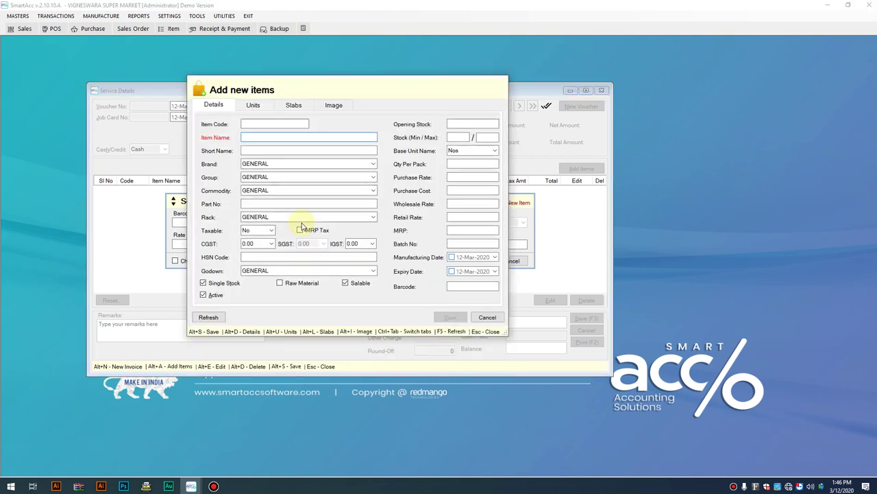
{"action": "type", "text": "Printing c"}
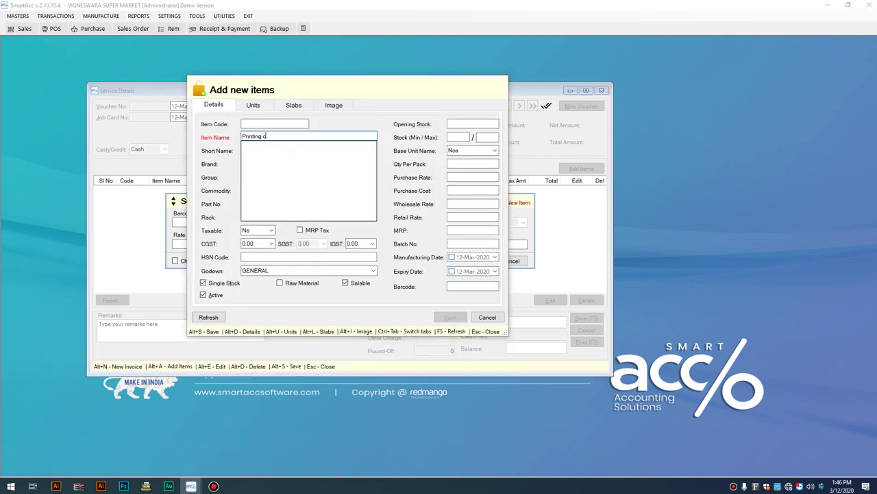
{"action": "type", "text": "harge"}
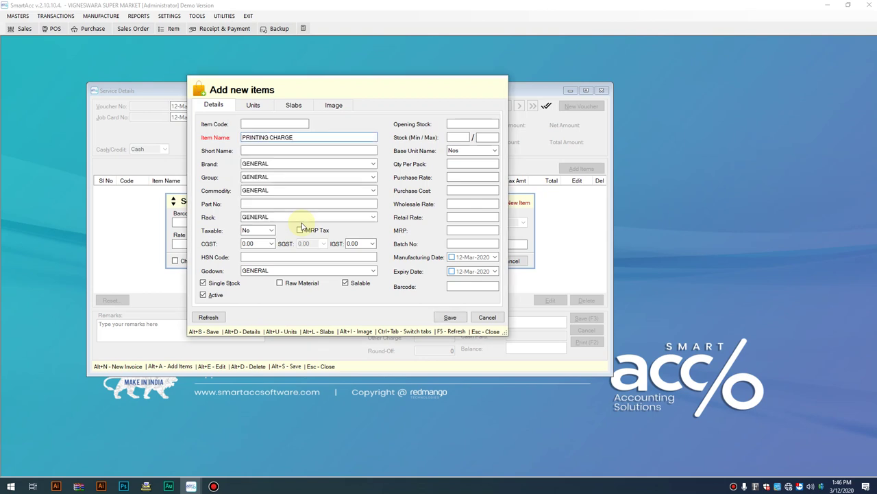
{"action": "left_click", "coordinate": [467, 216]}
{"action": "type", "text": "1000"}
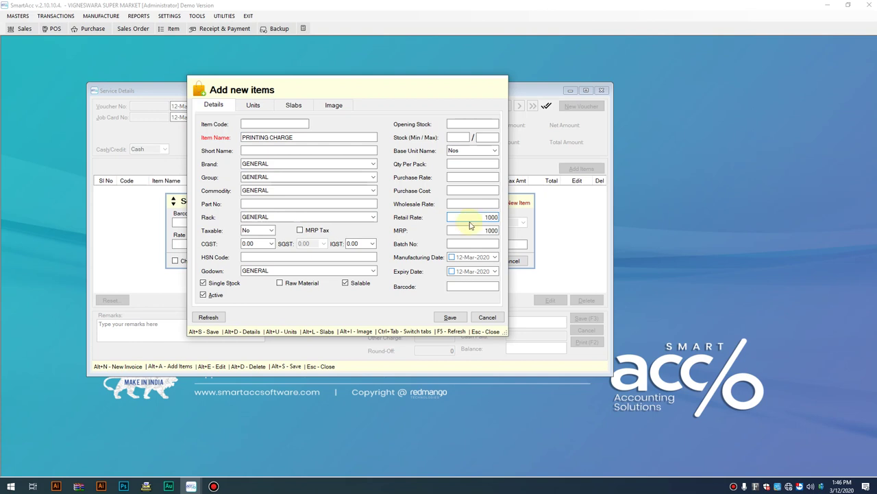
{"action": "left_click", "coordinate": [447, 317]}
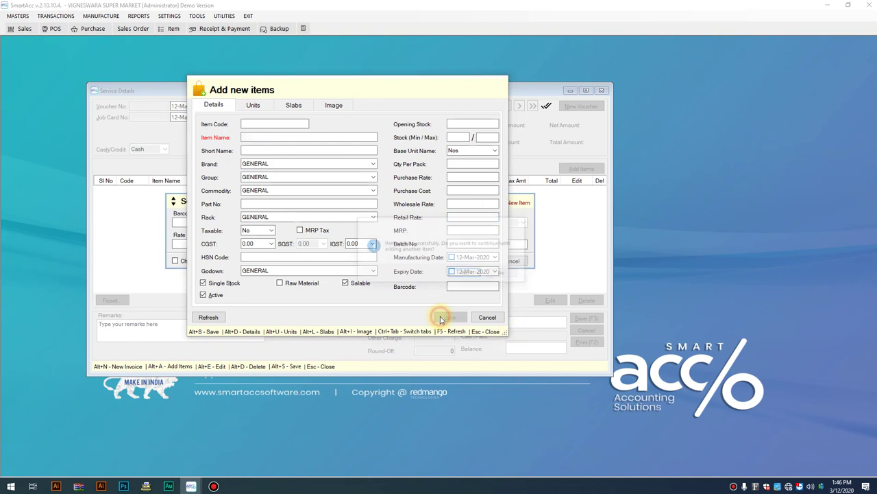
{"action": "left_click", "coordinate": [509, 274]}
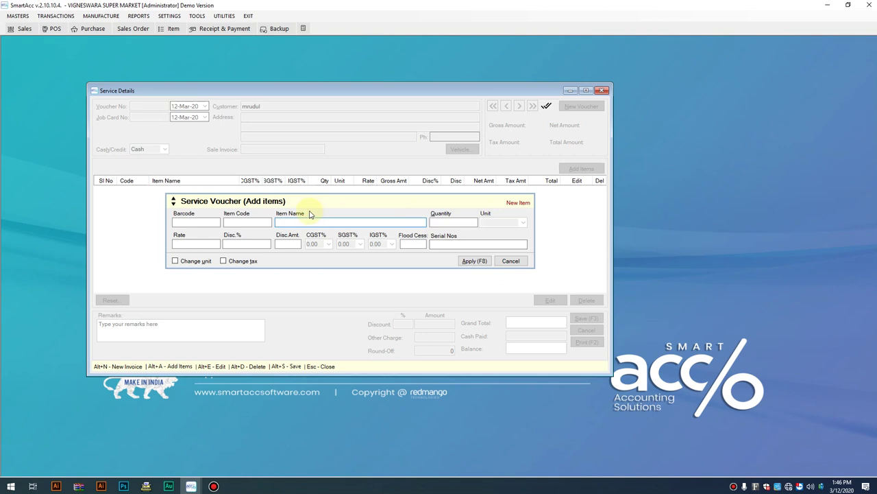
Add the PRINTING CHARGE item to the service voucher and close the item entry form.
{"action": "type", "text": "prin"}
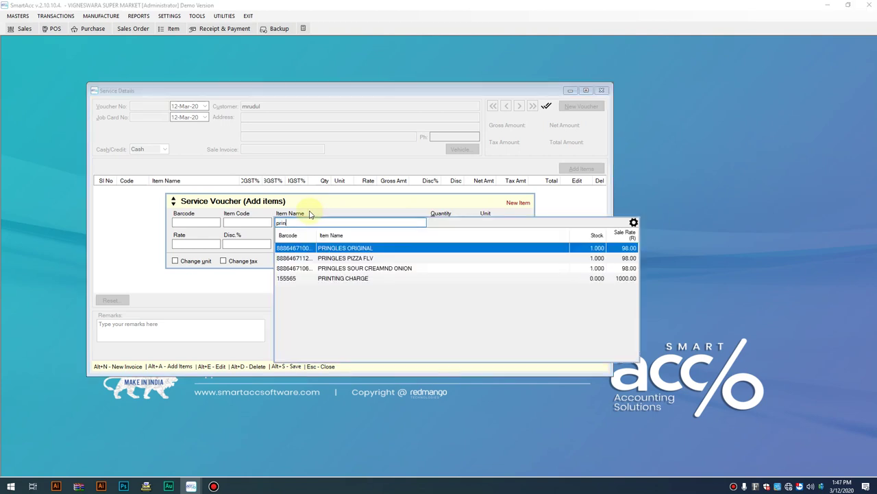
{"action": "key", "text": "Down"}
{"action": "key", "text": "Down"}
{"action": "key", "text": "Down"}
{"action": "key", "text": "Return"}
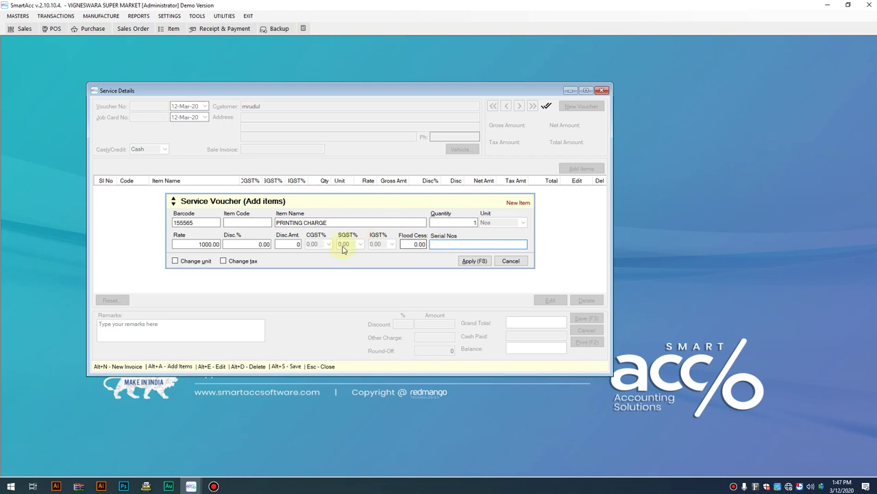
{"action": "left_click", "coordinate": [336, 223]}
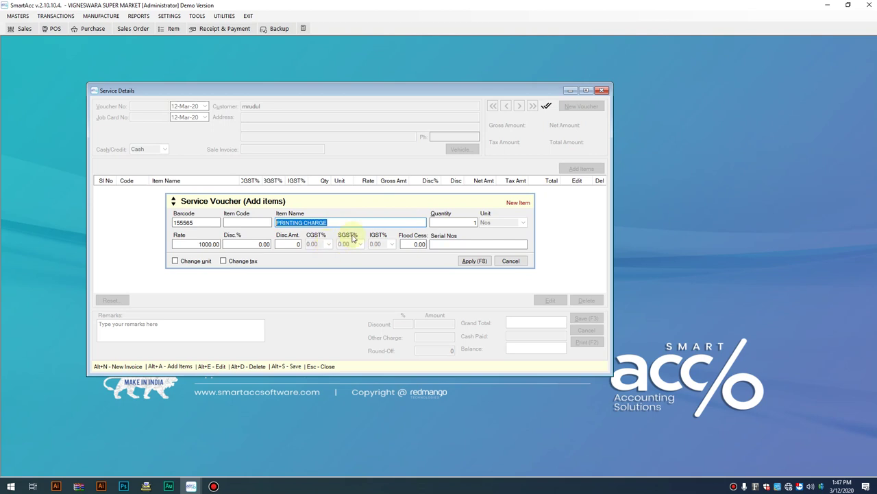
{"action": "left_click", "coordinate": [406, 244]}
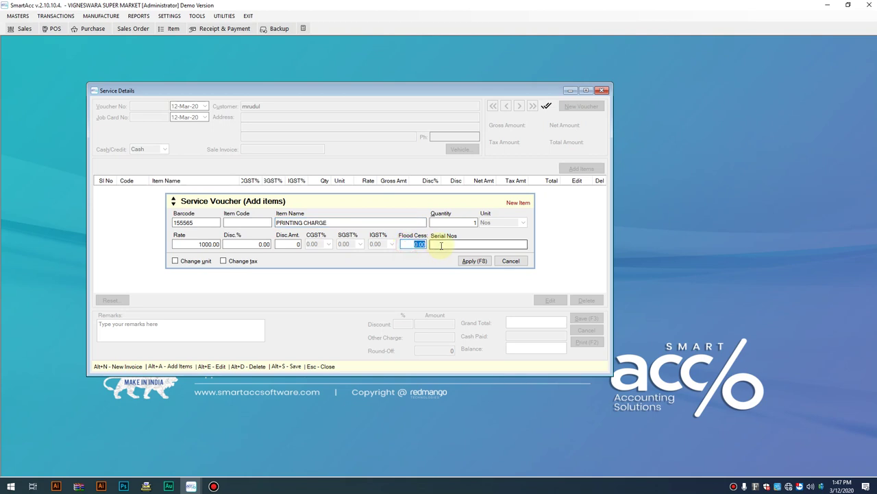
{"action": "left_click", "coordinate": [440, 245]}
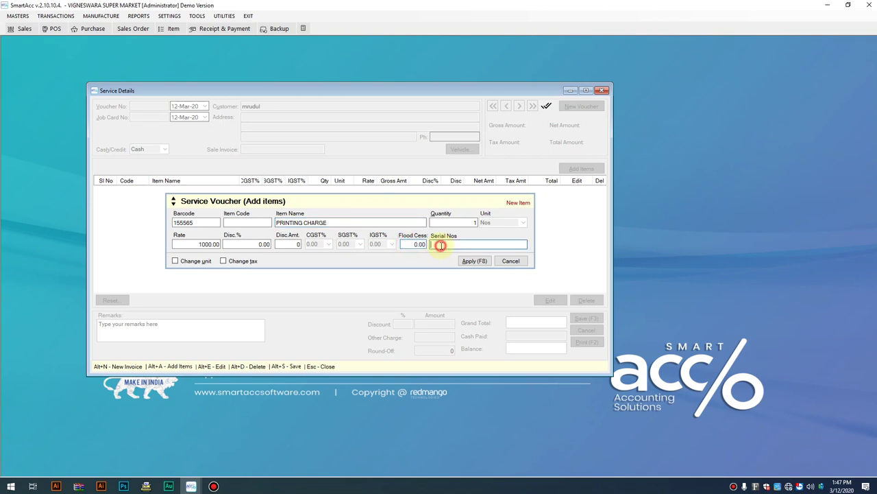
{"action": "left_click", "coordinate": [334, 223]}
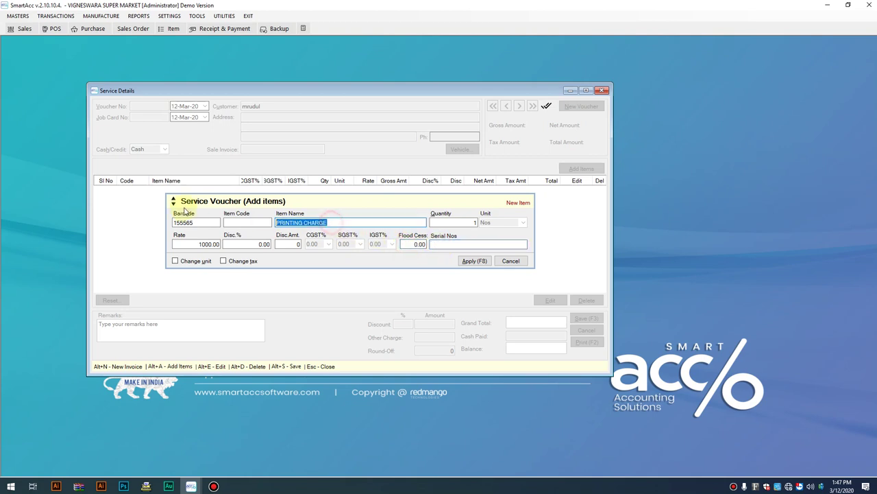
{"action": "left_click", "coordinate": [454, 245]}
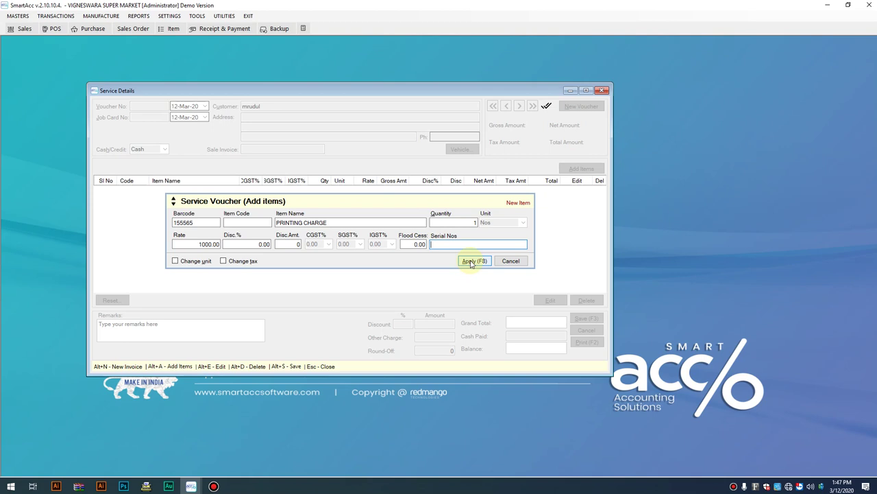
{"action": "left_click", "coordinate": [473, 261]}
{"action": "left_click", "coordinate": [511, 260]}
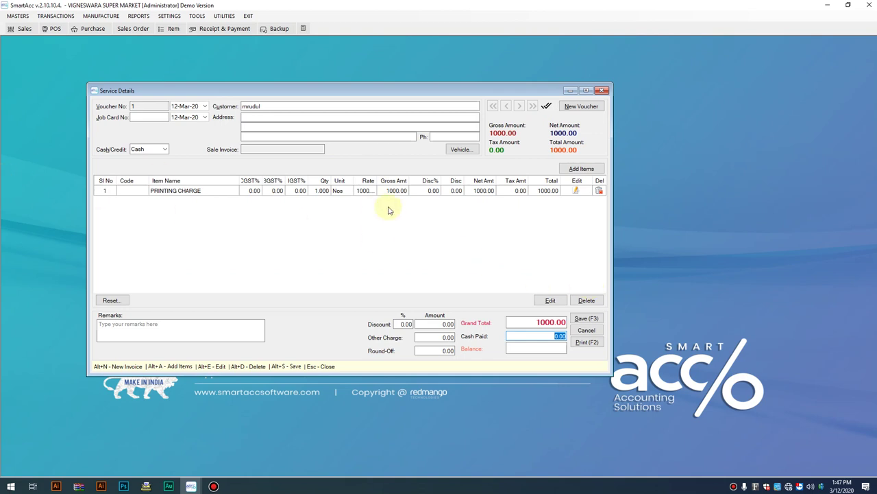
Generate the service bill for the voucher, review its preview, and start a new blank voucher.
{"action": "left_click", "coordinate": [585, 341]}
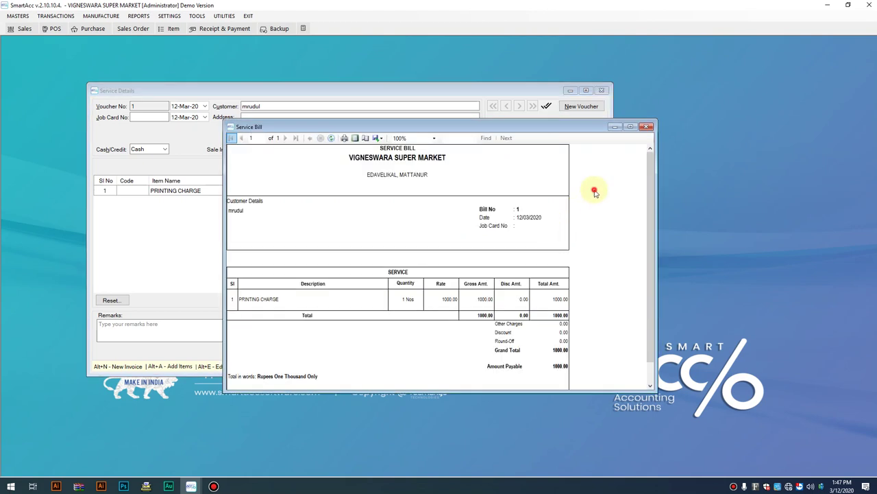
{"action": "scroll", "coordinate": [590, 292], "scroll_direction": "down", "scroll_amount": 1}
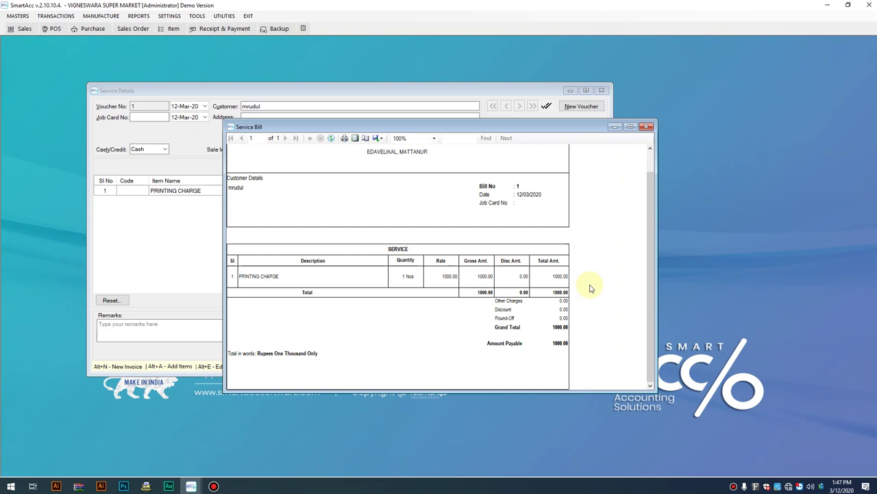
{"action": "scroll", "coordinate": [593, 288], "scroll_direction": "up", "scroll_amount": 1}
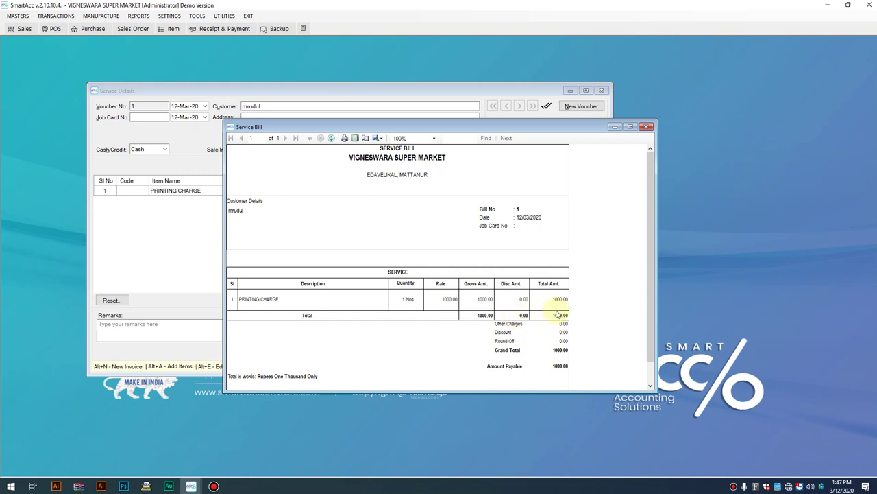
{"action": "scroll", "coordinate": [561, 314], "scroll_direction": "down", "scroll_amount": 1}
{"action": "scroll", "coordinate": [559, 314], "scroll_direction": "up", "scroll_amount": 1}
{"action": "scroll", "coordinate": [558, 313], "scroll_direction": "down", "scroll_amount": 1}
{"action": "scroll", "coordinate": [558, 310], "scroll_direction": "up", "scroll_amount": 1}
{"action": "left_click", "coordinate": [647, 127]}
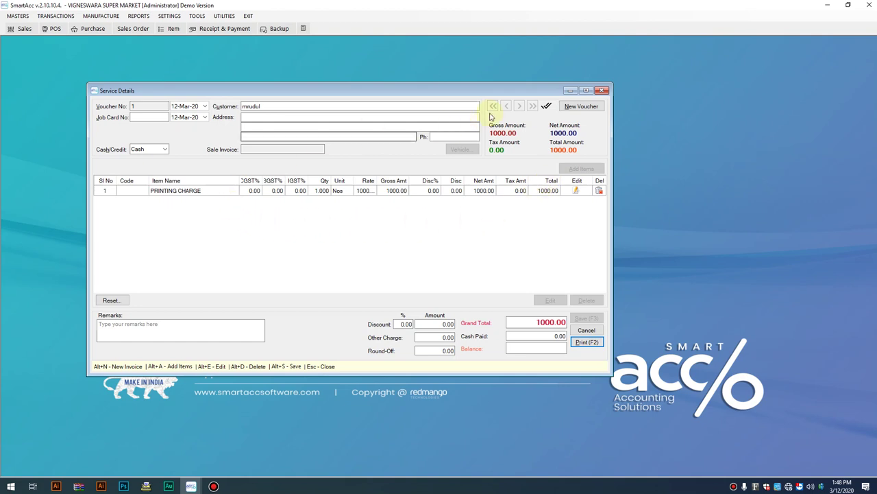
{"action": "left_click", "coordinate": [578, 108]}
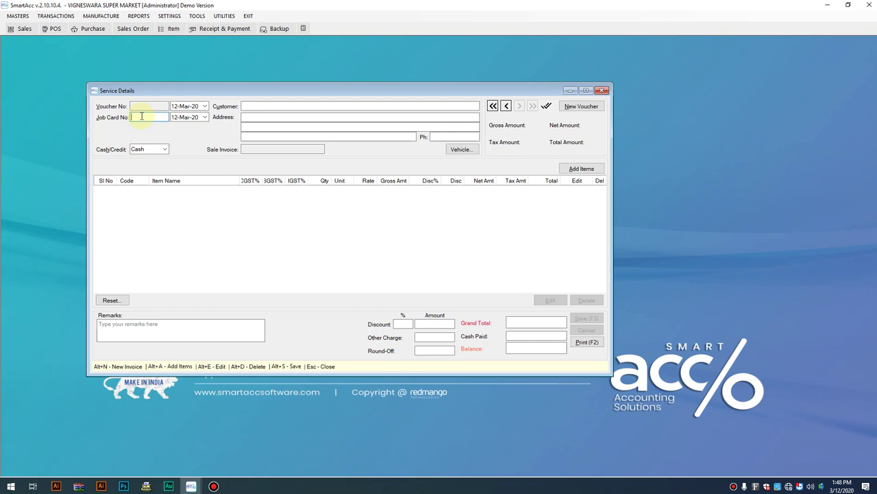
Open a new sales invoice alongside the service voucher and fill in its purchase order number.
{"action": "left_click", "coordinate": [25, 30]}
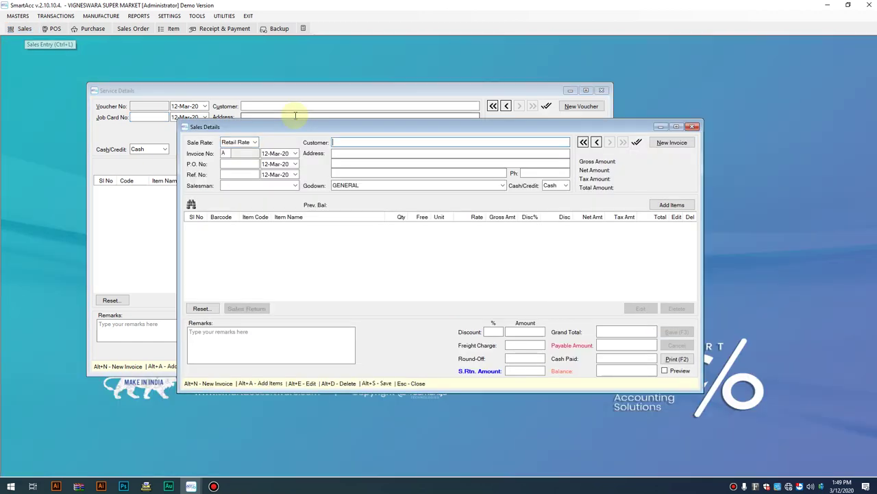
{"action": "left_click", "coordinate": [240, 163]}
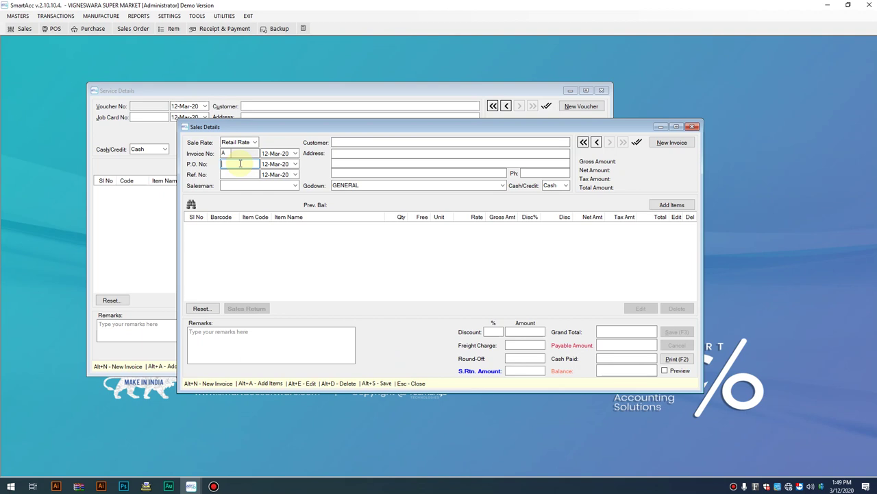
{"action": "type", "text": "2200"}
{"action": "key", "text": "Tab"}
Create and save a new item named SPARE PARTS with a retail rate of 1000 while adding items to the sales invoice.
{"action": "left_click", "coordinate": [669, 206]}
{"action": "left_click", "coordinate": [361, 219]}
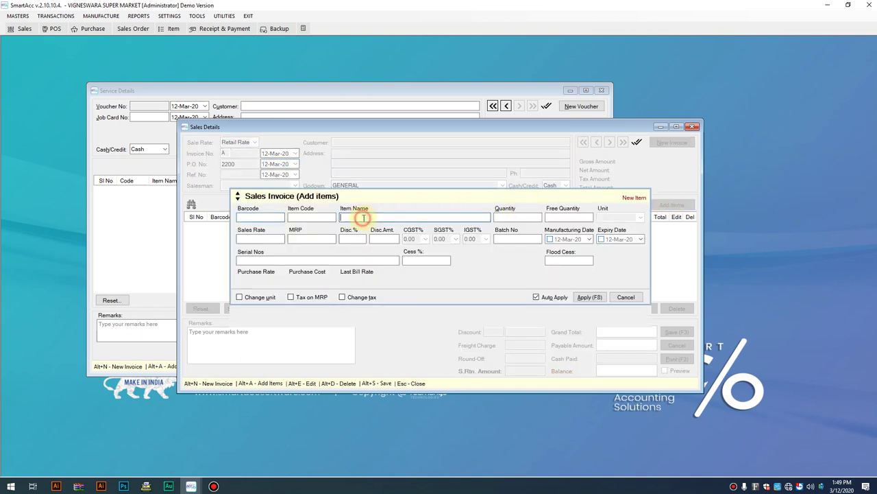
{"action": "key", "text": "F2"}
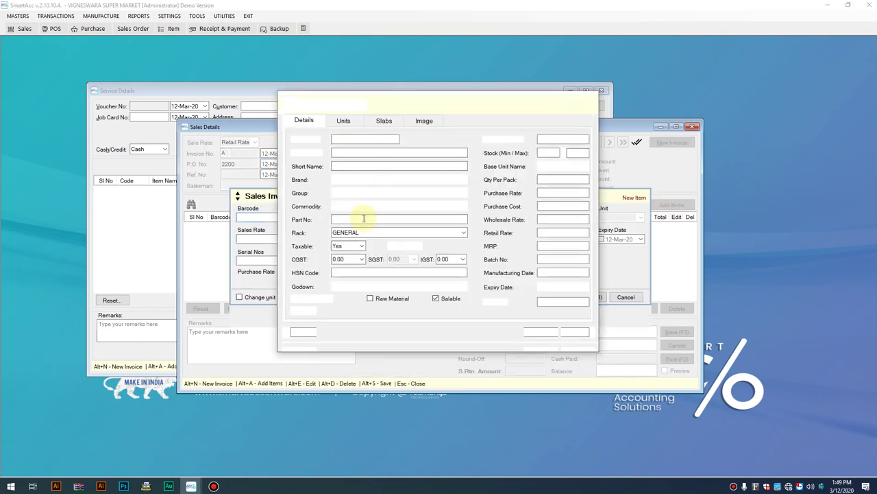
{"action": "type", "text": "Spare "}
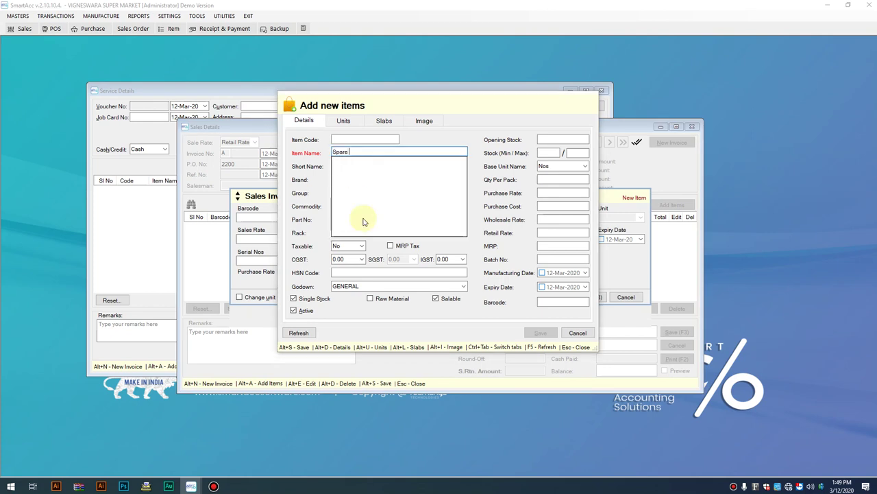
{"action": "type", "text": "parts"}
{"action": "key", "text": "Return"}
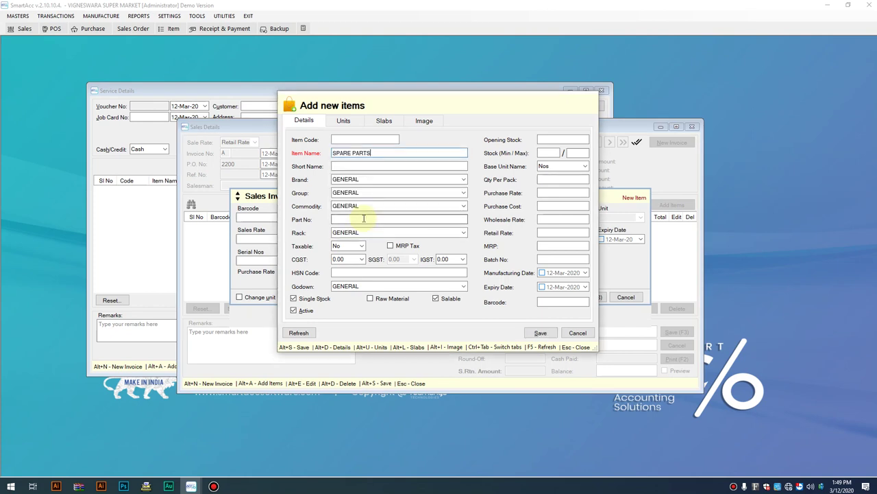
{"action": "left_click", "coordinate": [556, 232]}
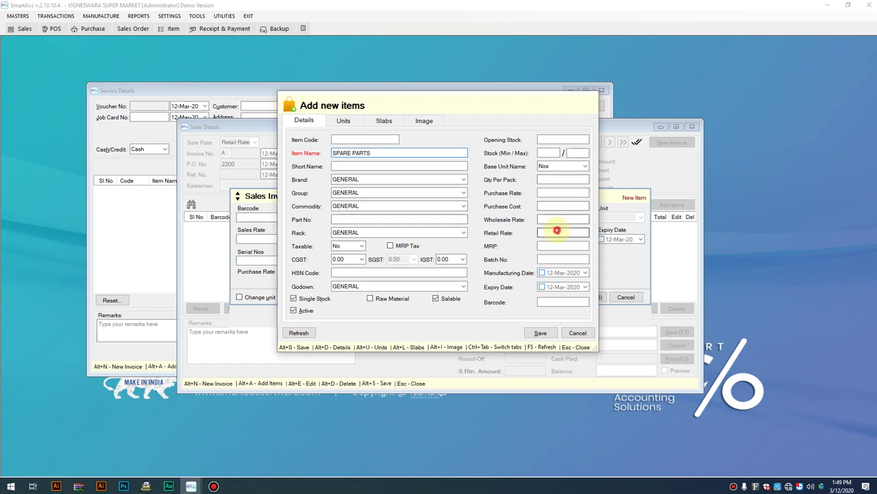
{"action": "type", "text": "1000"}
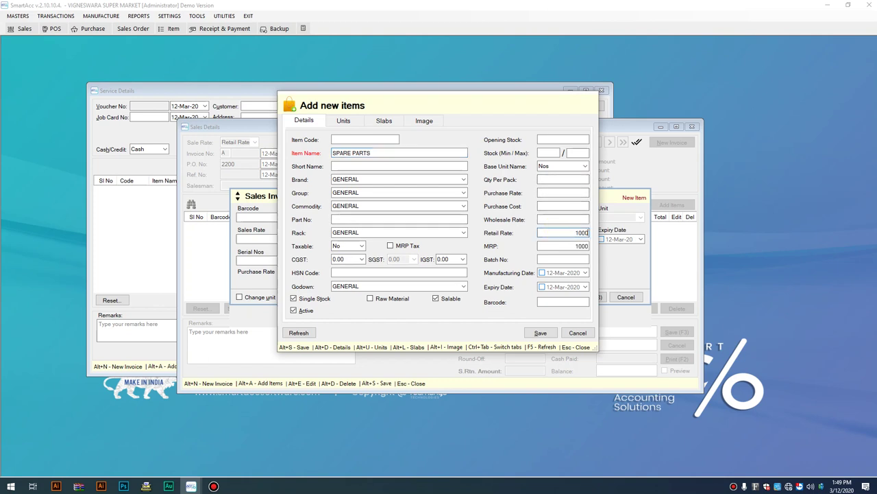
{"action": "left_click", "coordinate": [541, 333]}
{"action": "left_click", "coordinate": [501, 273]}
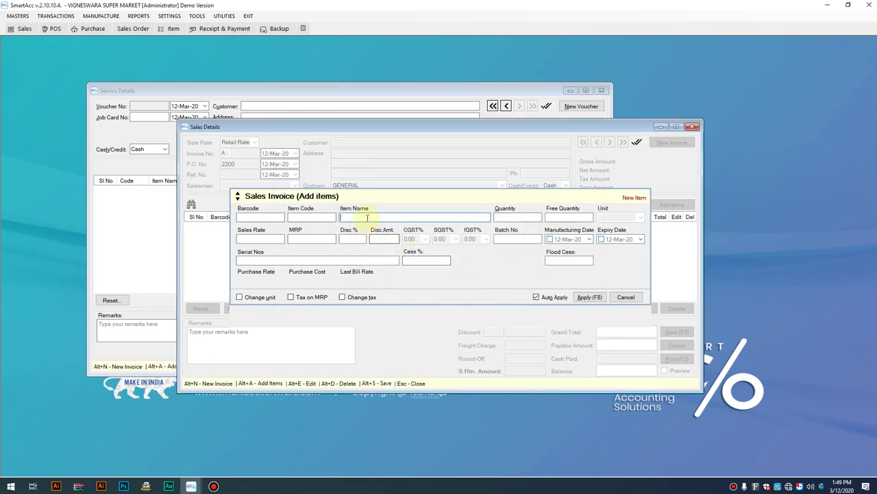
Add the SPARE PARTS item to the sales invoice and close its item entry form.
{"action": "type", "text": "sap"}
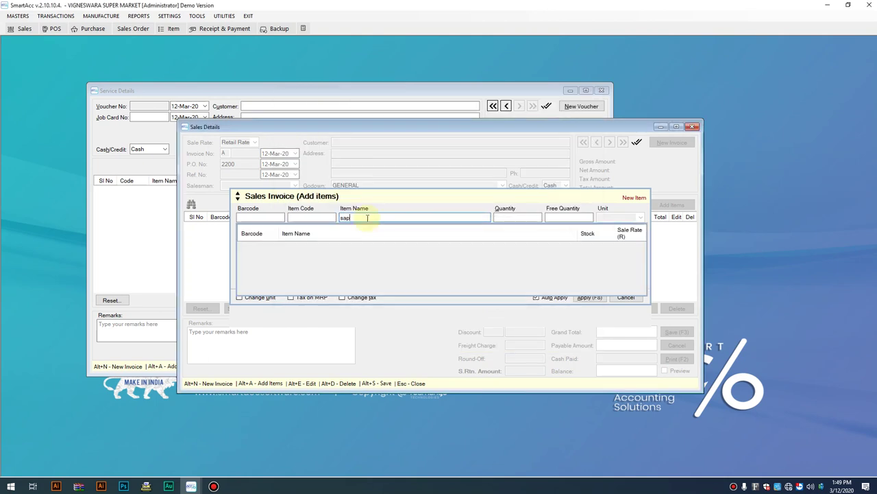
{"action": "key", "text": "BackSpace"}
{"action": "key", "text": "BackSpace"}
{"action": "type", "text": "pa"}
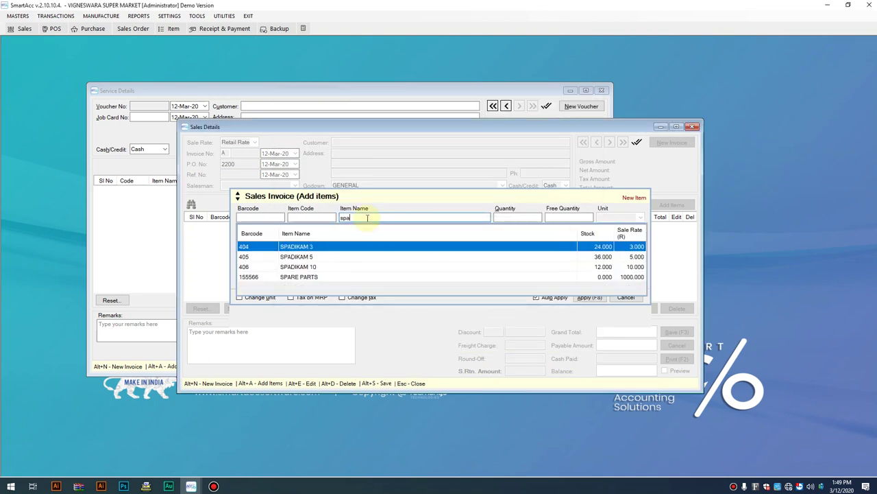
{"action": "key", "text": "Down"}
{"action": "key", "text": "Down"}
{"action": "key", "text": "Down"}
{"action": "key", "text": "Return"}
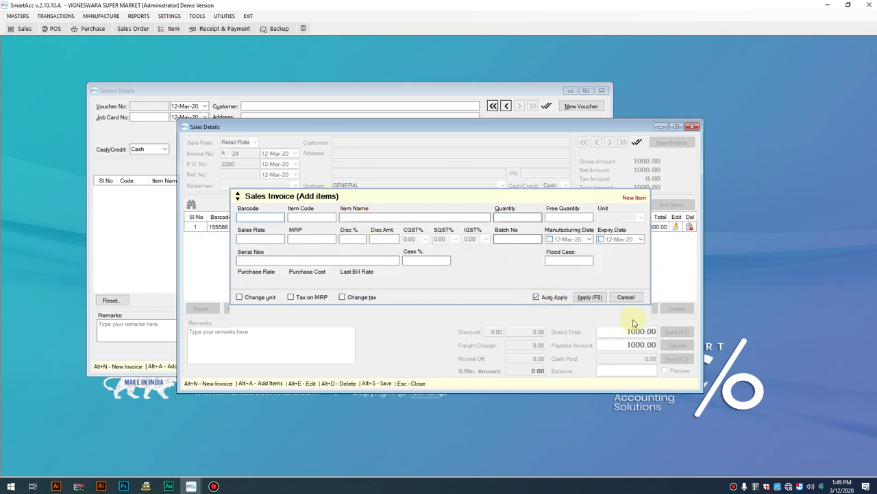
{"action": "left_click", "coordinate": [627, 297]}
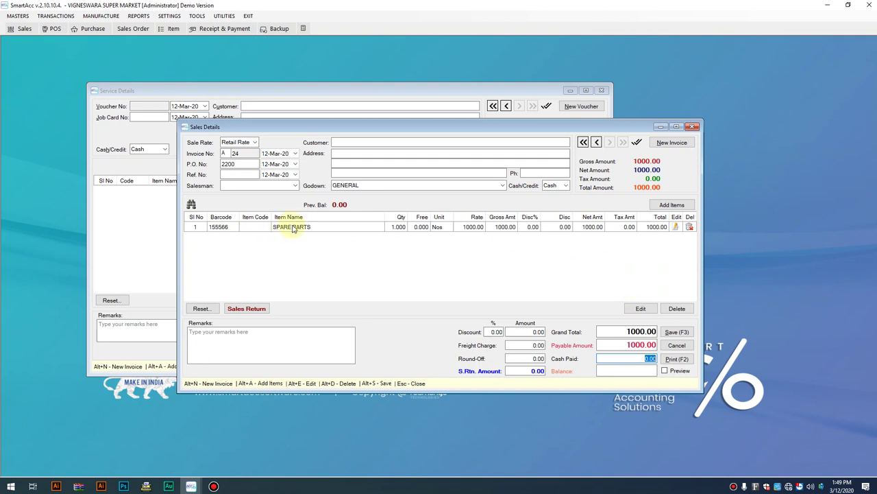
Return to the blank service voucher and link it to the job card of sales invoice A/24.
{"action": "left_click", "coordinate": [225, 164]}
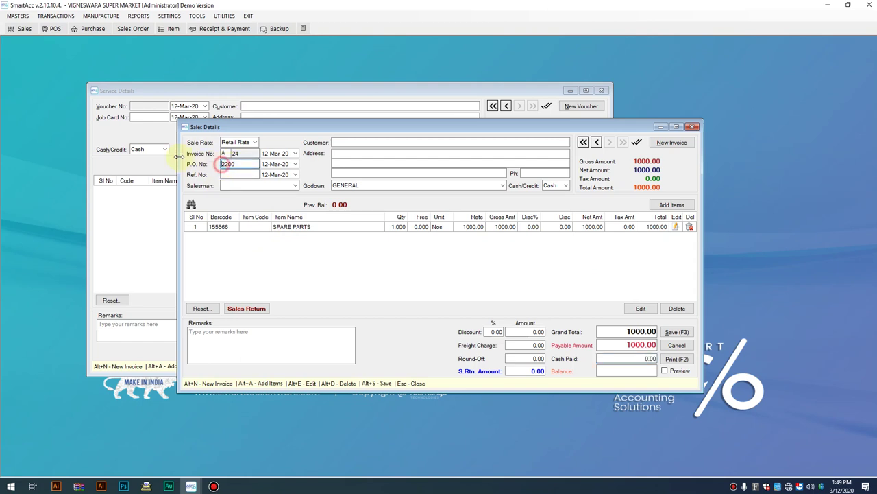
{"action": "double_click", "coordinate": [237, 163]}
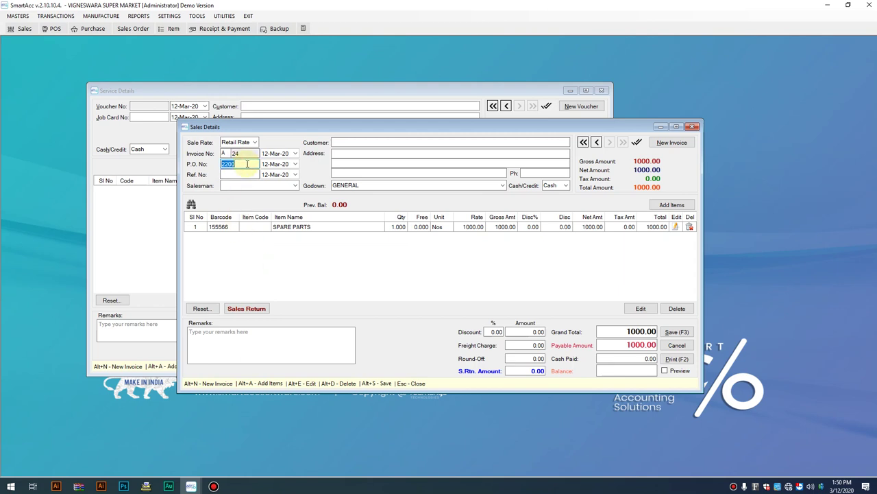
{"action": "left_click", "coordinate": [154, 117]}
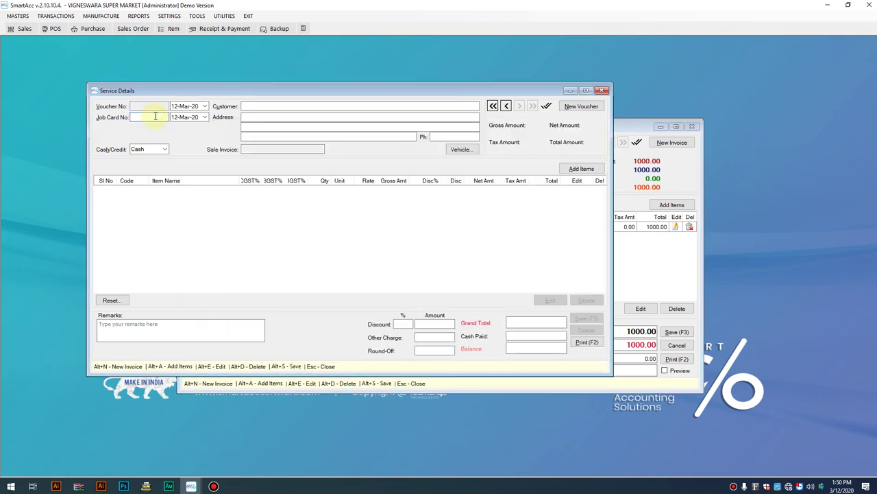
{"action": "key", "text": "Return"}
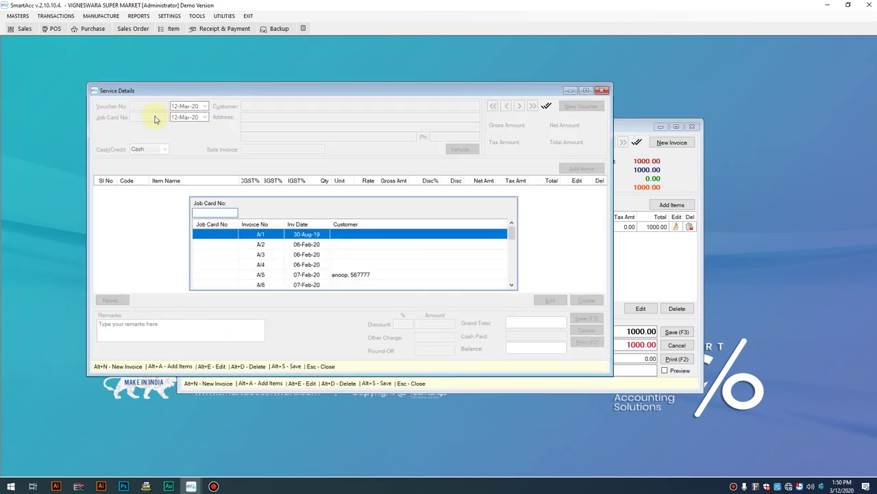
{"action": "type", "text": "2"}
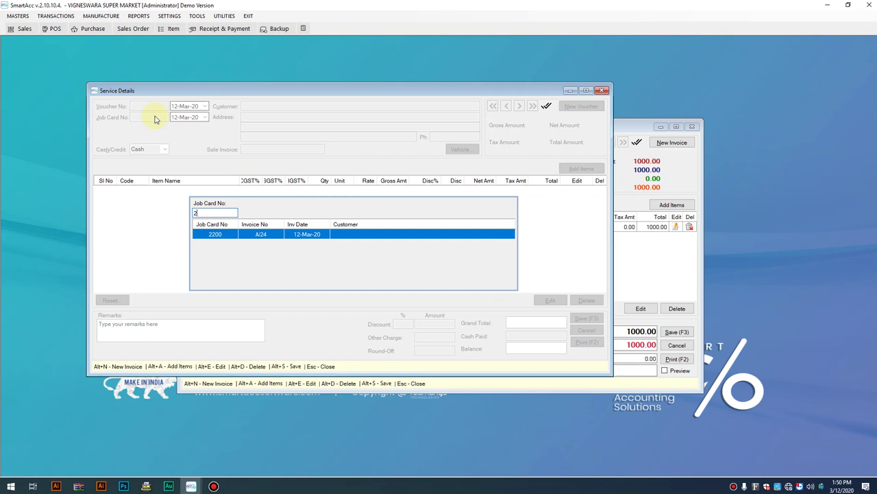
{"action": "key", "text": "Return"}
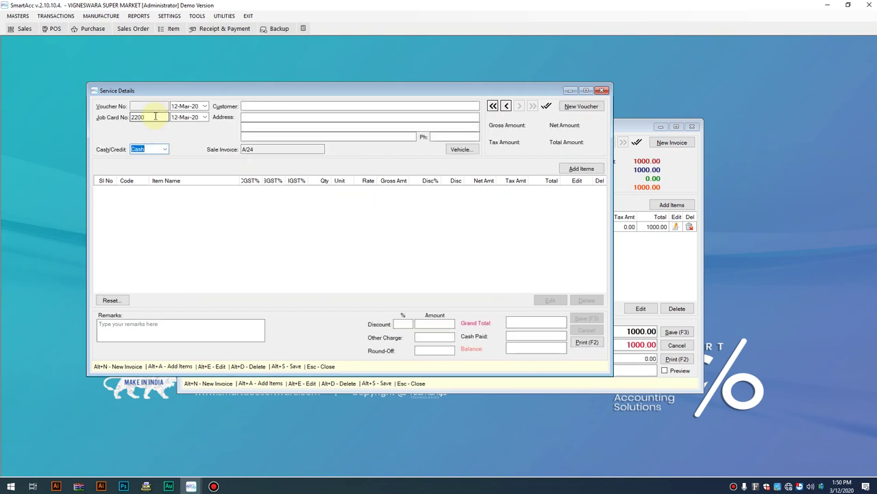
{"action": "key", "text": "Return"}
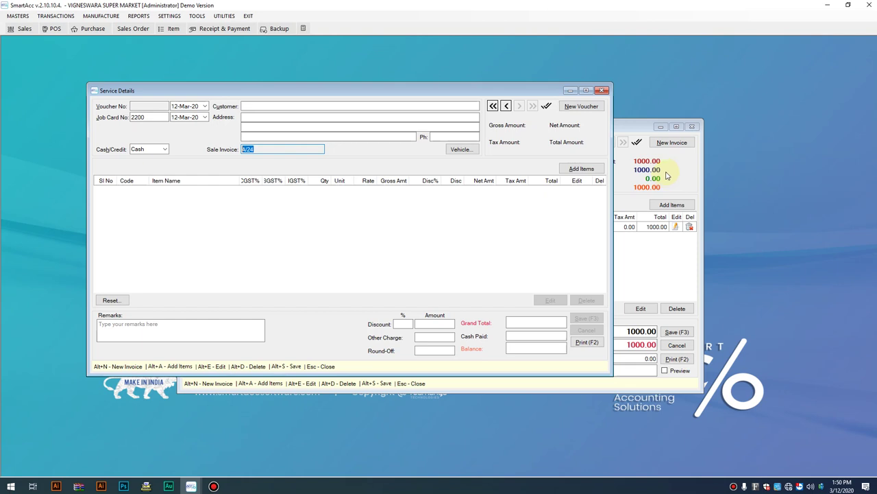
{"action": "left_click", "coordinate": [143, 117]}
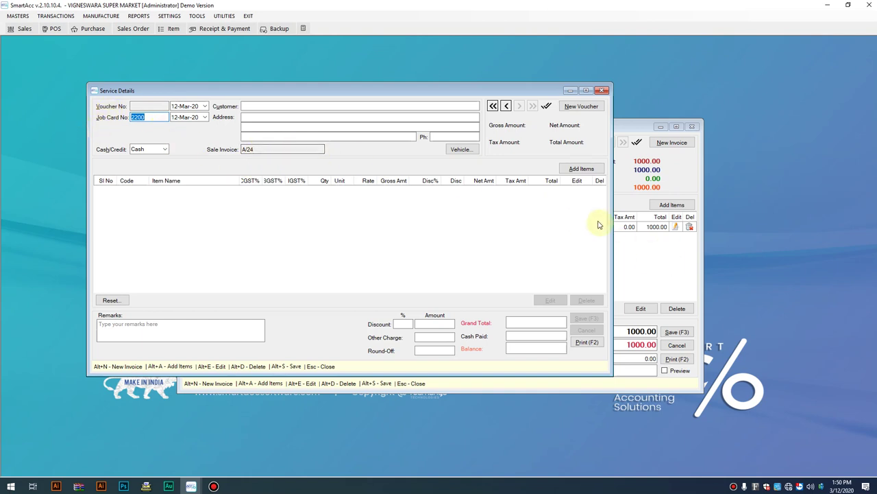
Create and save a new item named SERVICE CHARGE without a rate while adding items to the service voucher.
{"action": "left_click", "coordinate": [584, 171]}
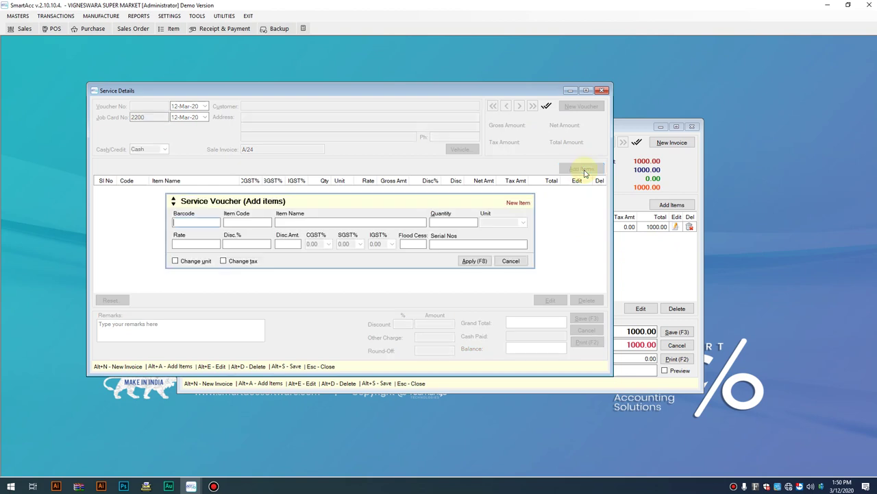
{"action": "left_click", "coordinate": [303, 220]}
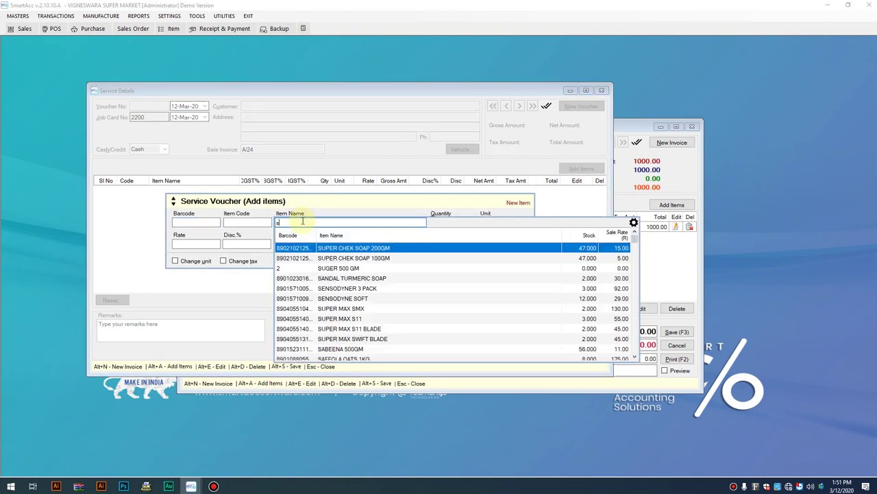
{"action": "key", "text": "alt+n"}
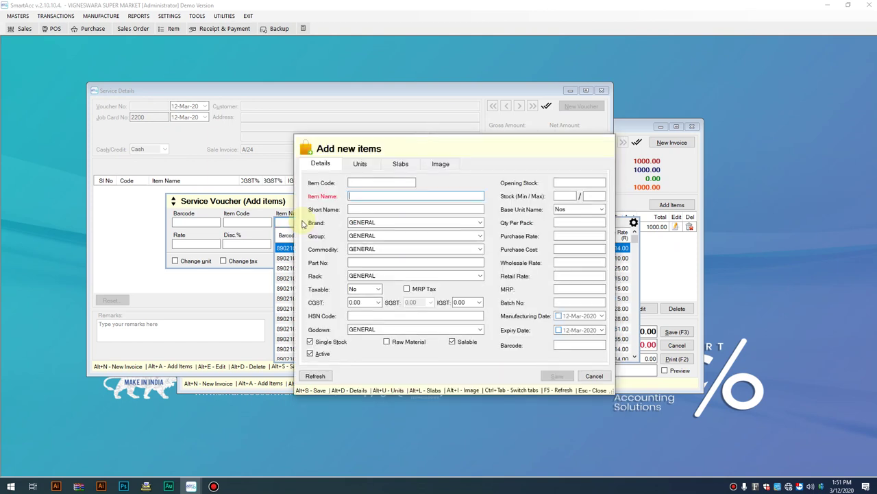
{"action": "type", "text": "Servi"}
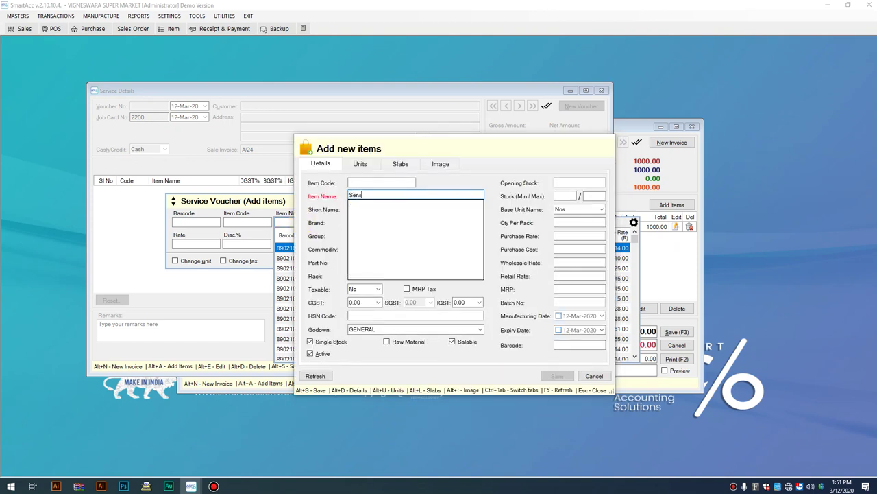
{"action": "type", "text": "ce charge"}
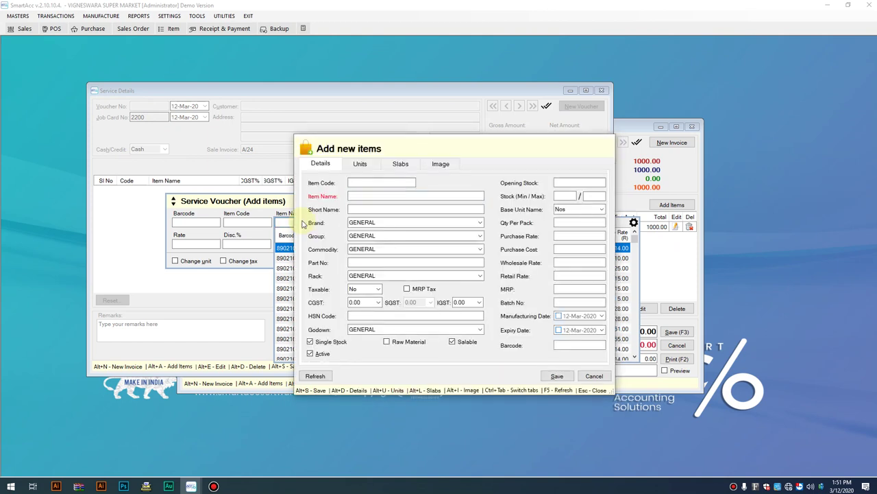
{"action": "left_click", "coordinate": [556, 376]}
{"action": "left_click", "coordinate": [504, 274]}
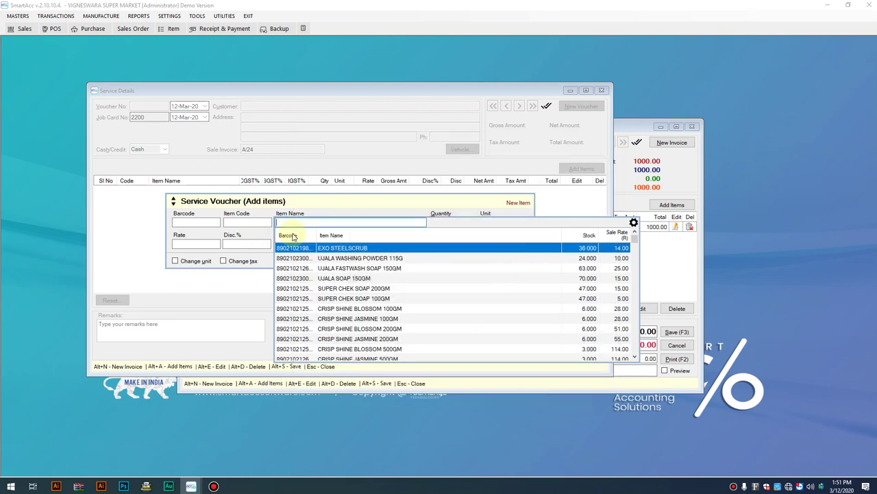
Add one SERVICE CHARGE item at a rate of 500 to the service voucher and close the item entry form.
{"action": "type", "text": "ser"}
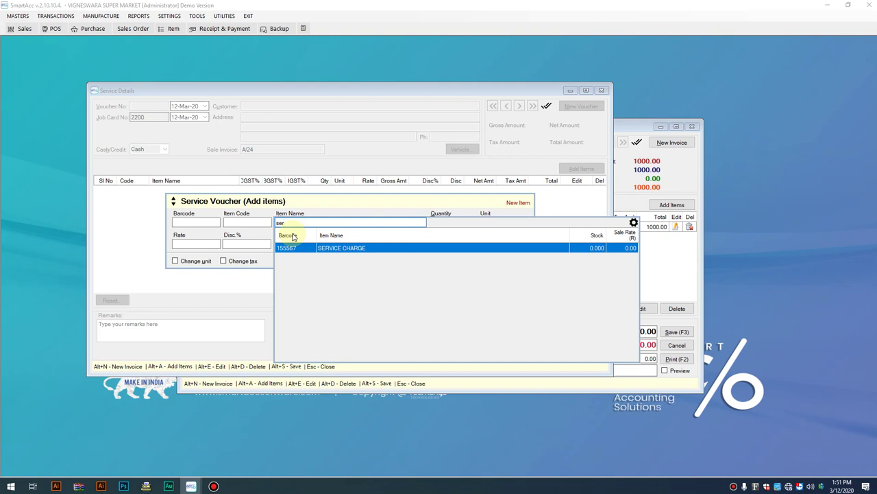
{"action": "key", "text": "Return"}
{"action": "key", "text": "Return"}
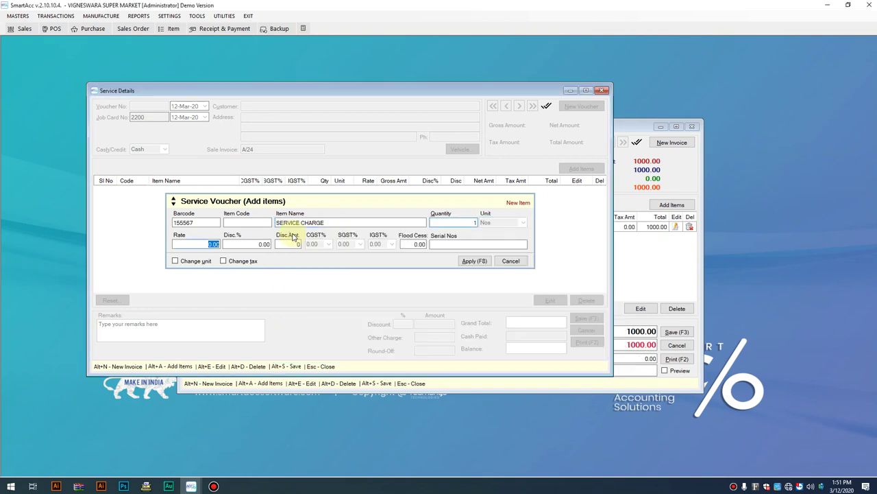
{"action": "type", "text": "500"}
{"action": "left_click", "coordinate": [470, 261]}
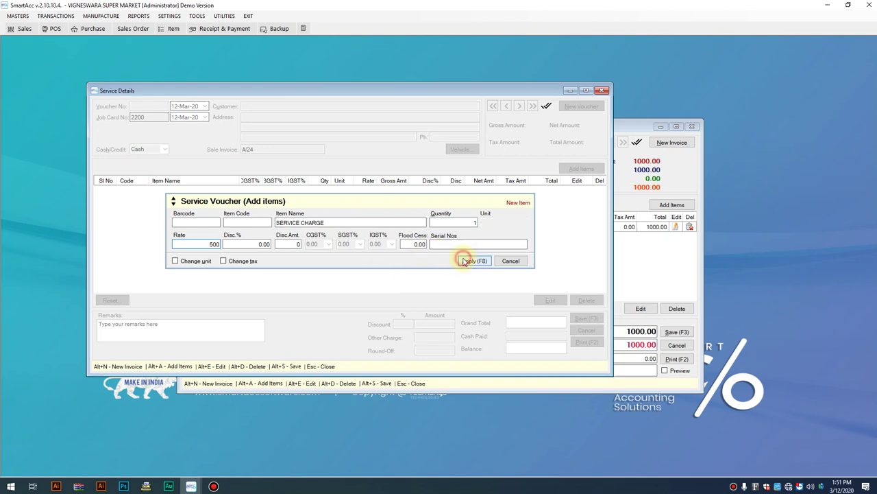
{"action": "left_click", "coordinate": [513, 261]}
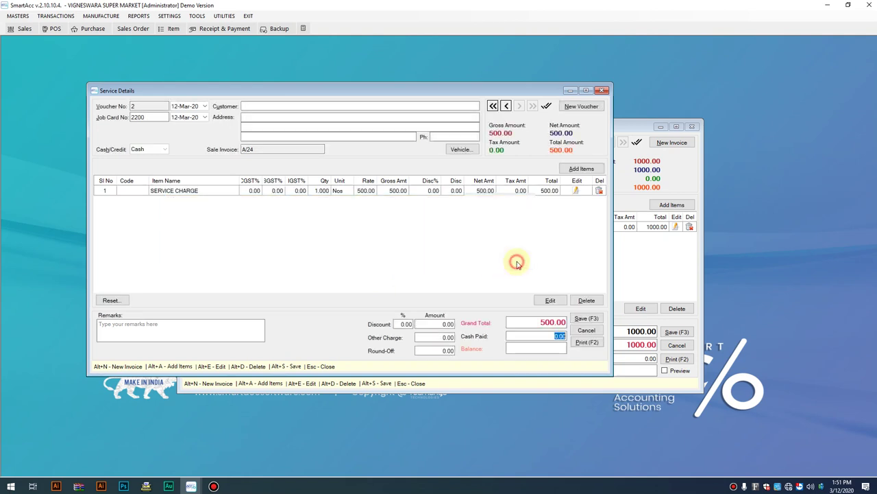
Generate the service bill for the voucher, review its parts and service sections, and close the preview.
{"action": "left_click", "coordinate": [587, 342]}
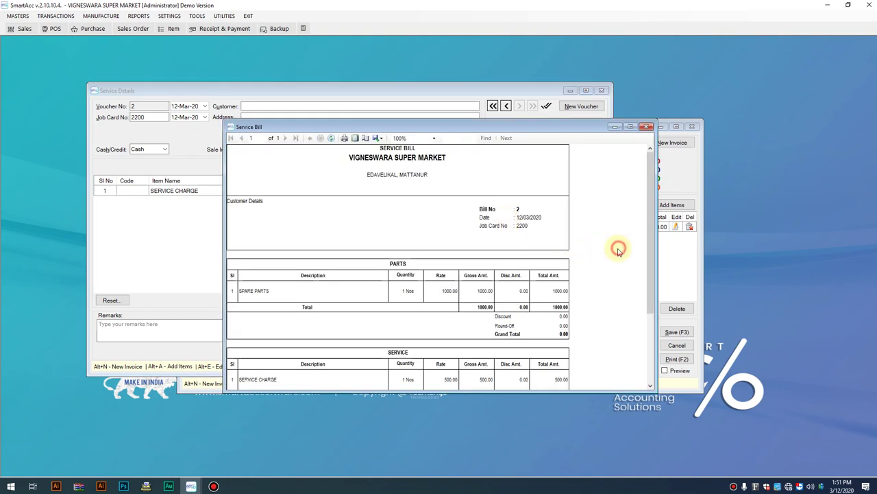
{"action": "scroll", "coordinate": [617, 251], "scroll_direction": "down", "scroll_amount": 3}
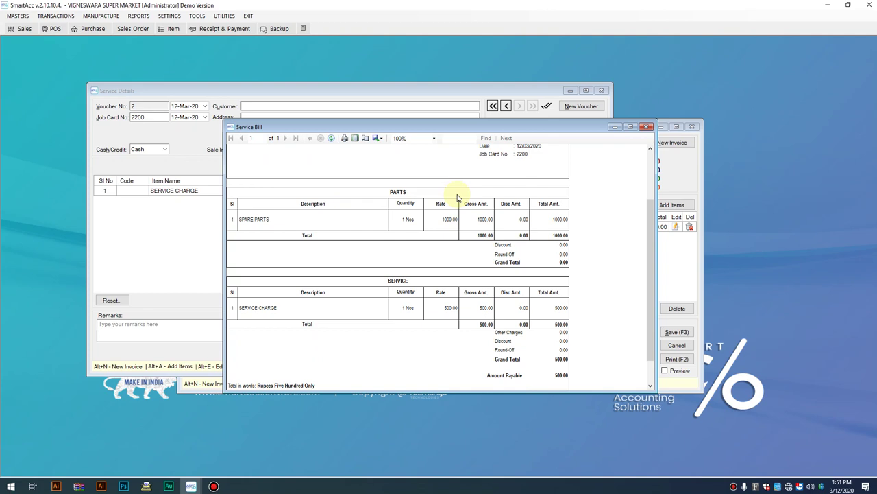
{"action": "scroll", "coordinate": [433, 229], "scroll_direction": "down", "scroll_amount": 1}
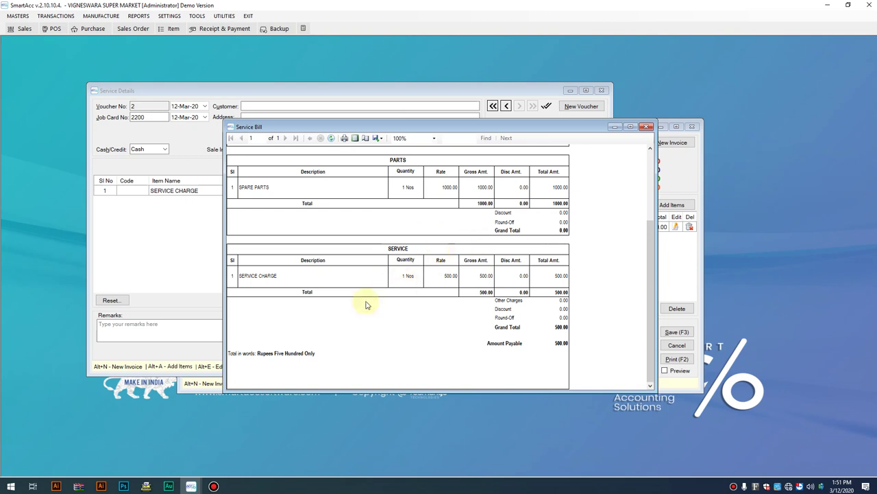
{"action": "scroll", "coordinate": [354, 319], "scroll_direction": "up", "scroll_amount": 3}
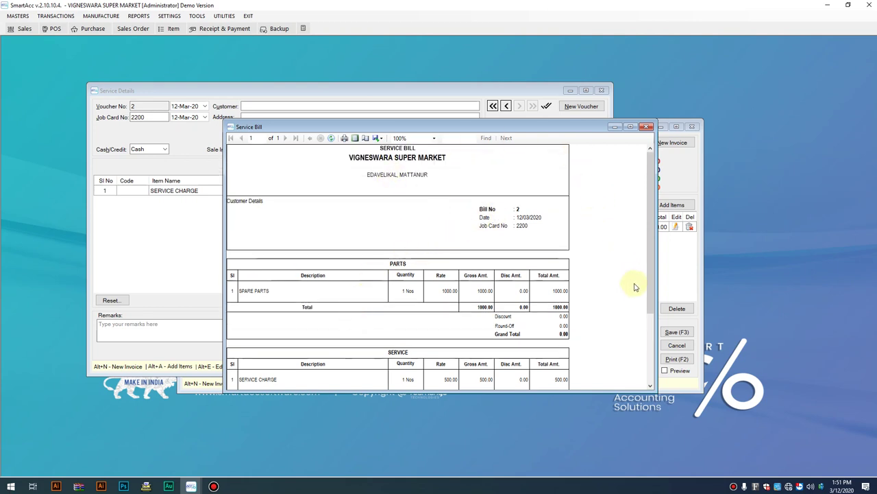
{"action": "scroll", "coordinate": [635, 286], "scroll_direction": "down", "scroll_amount": 3}
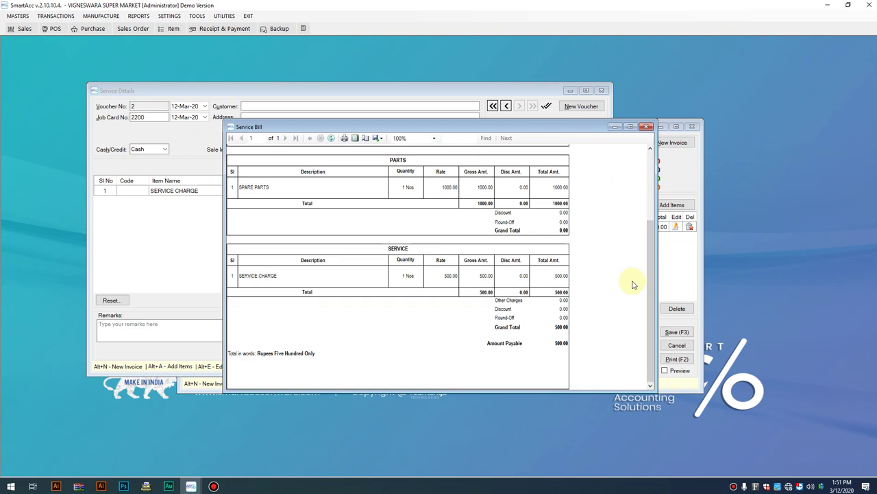
{"action": "scroll", "coordinate": [632, 282], "scroll_direction": "up", "scroll_amount": 3}
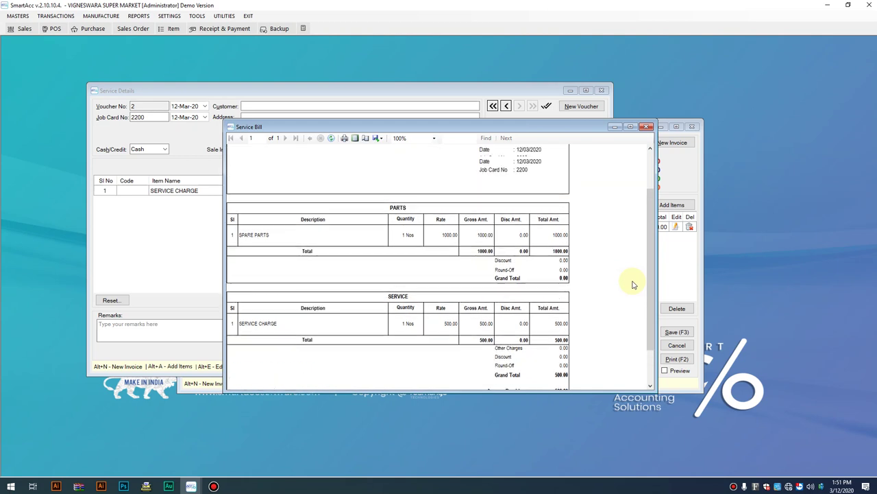
{"action": "left_click", "coordinate": [646, 127]}
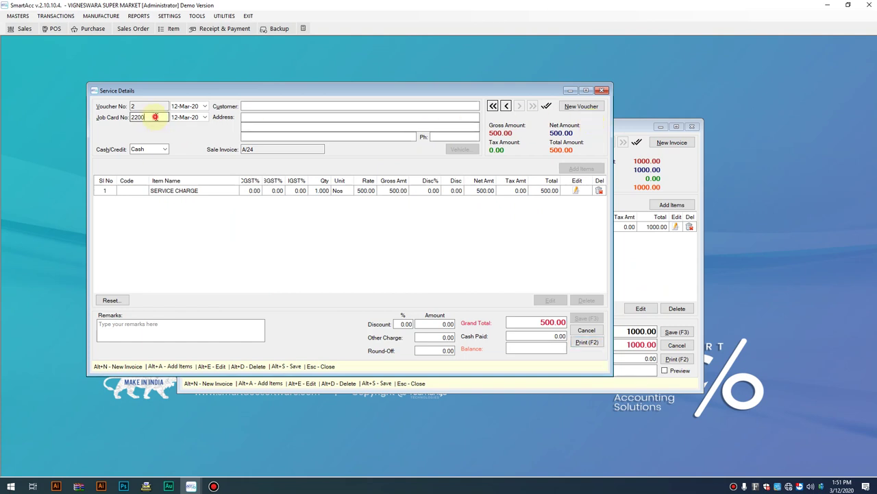
{"action": "left_click", "coordinate": [107, 113]}
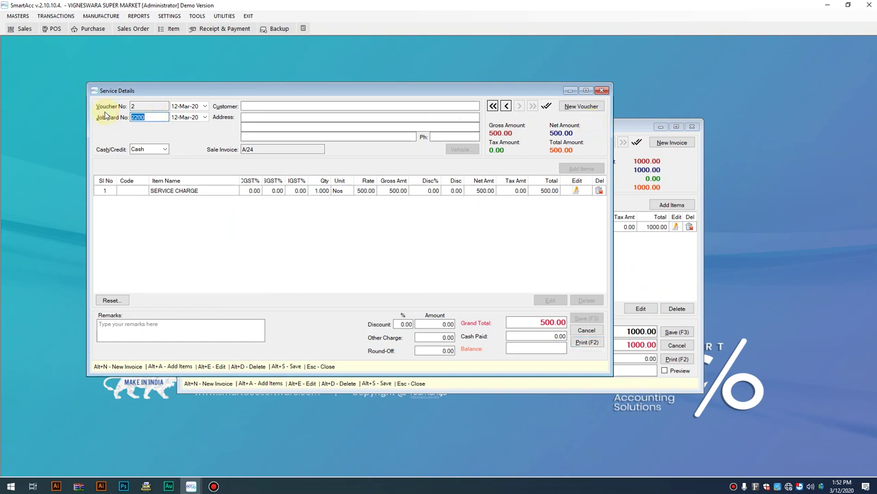